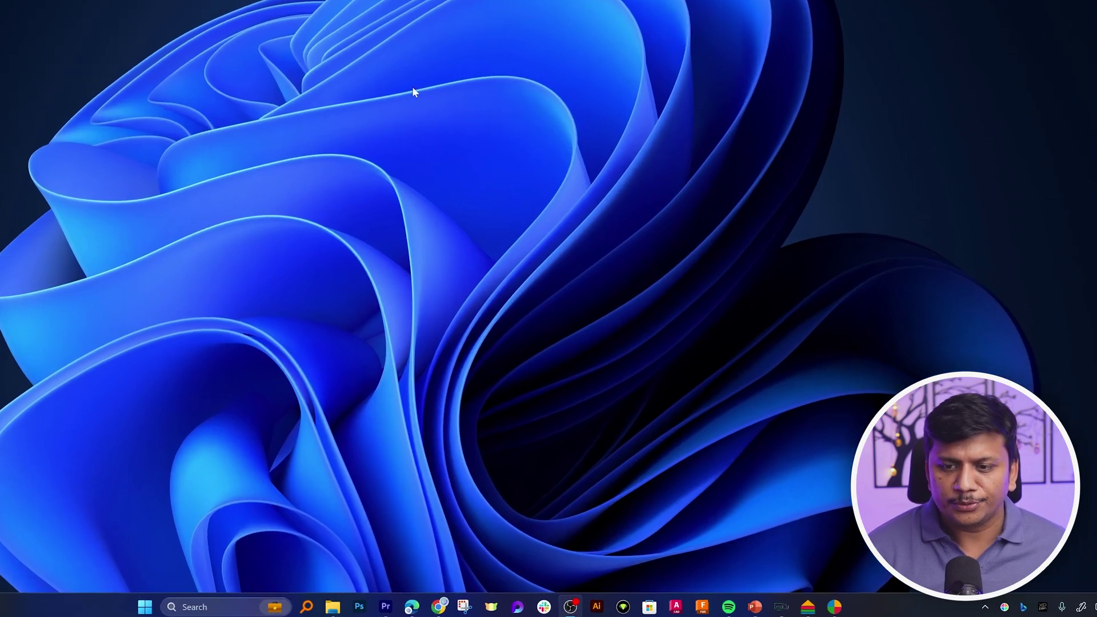
Launch PowerPoint from a Windows Start menu search for 'powe'.
left_click(145, 607)
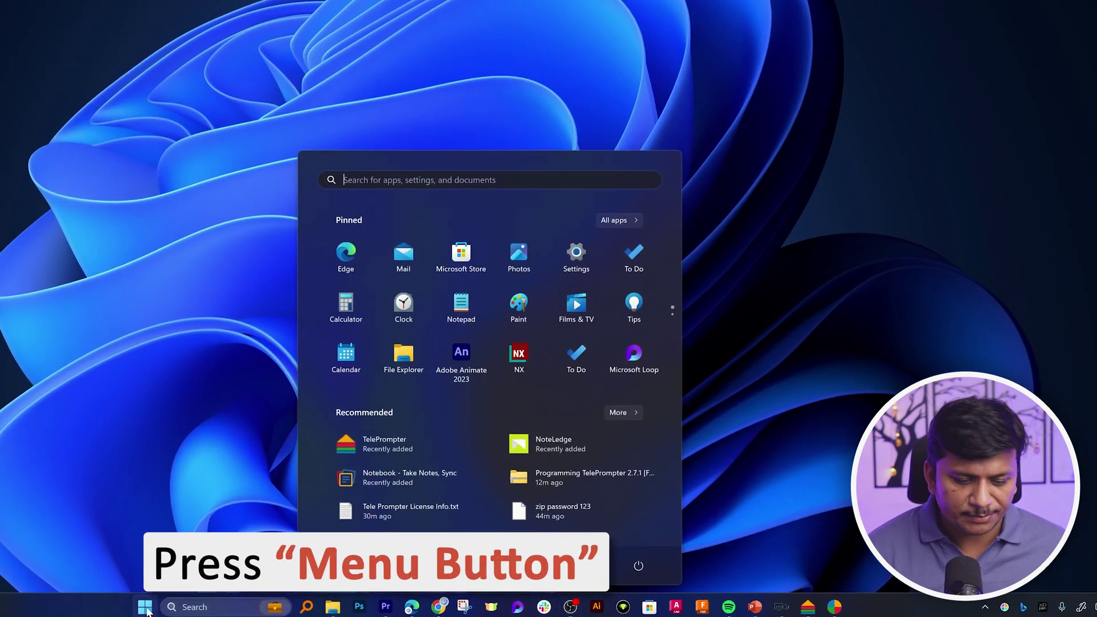
type("powe")
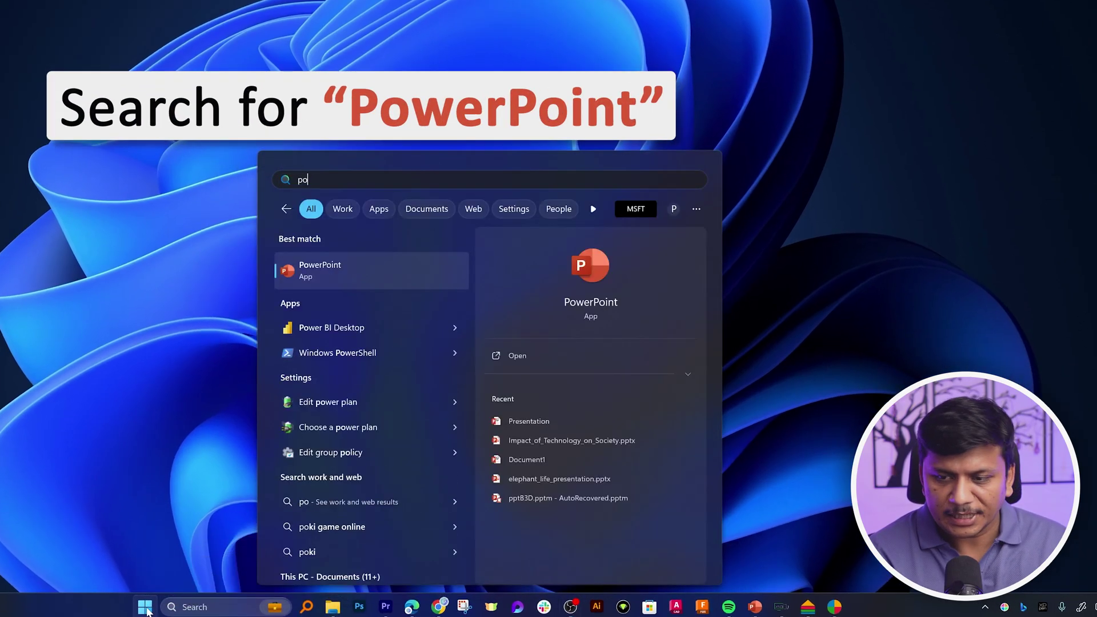
key("Down")
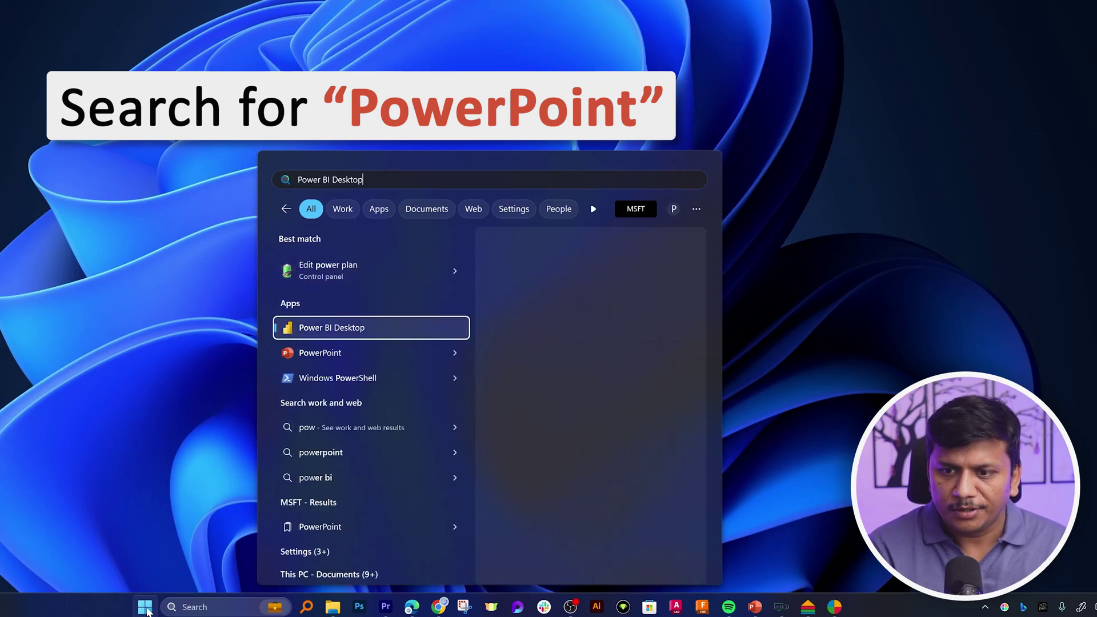
key("Down")
key("Return")
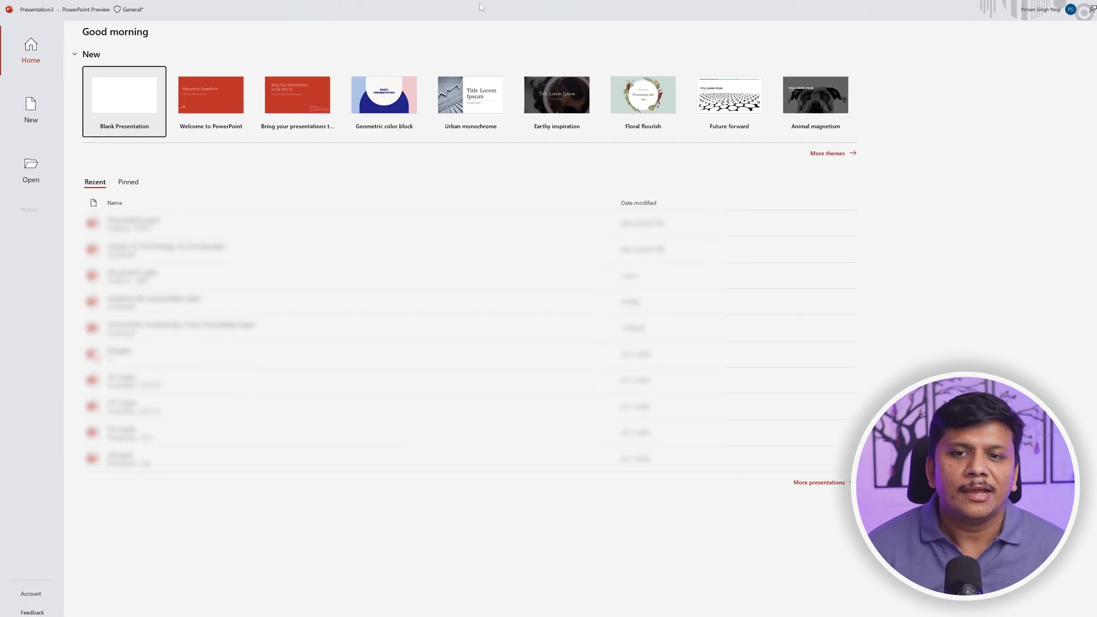
Create a new presentation from the Future forward template.
left_click(41, 125)
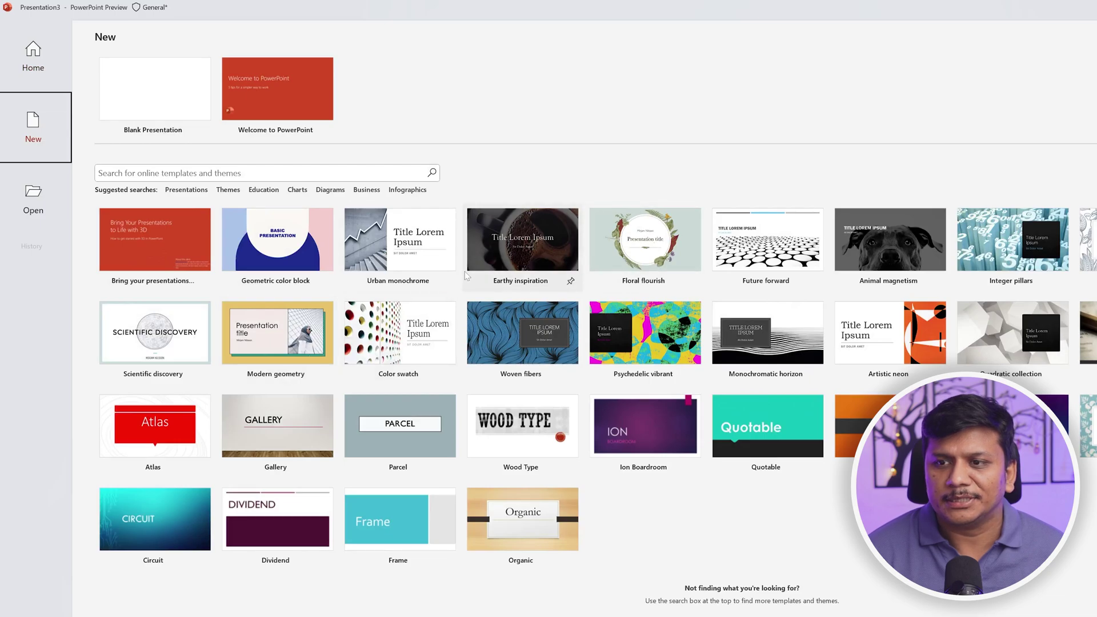
mouse_move(729, 96)
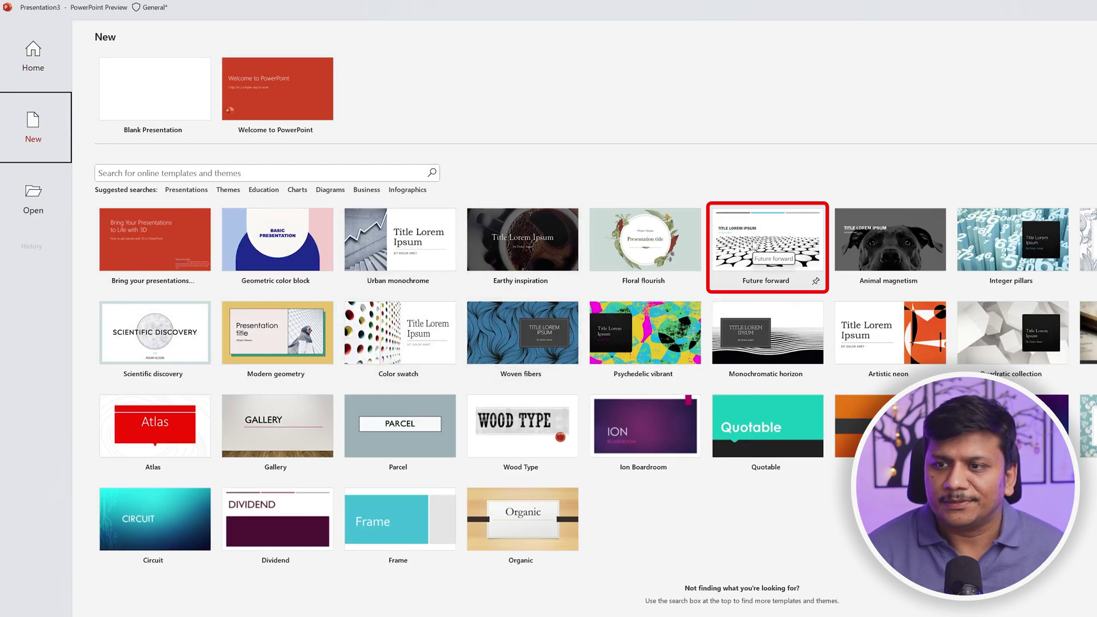
left_click(751, 249)
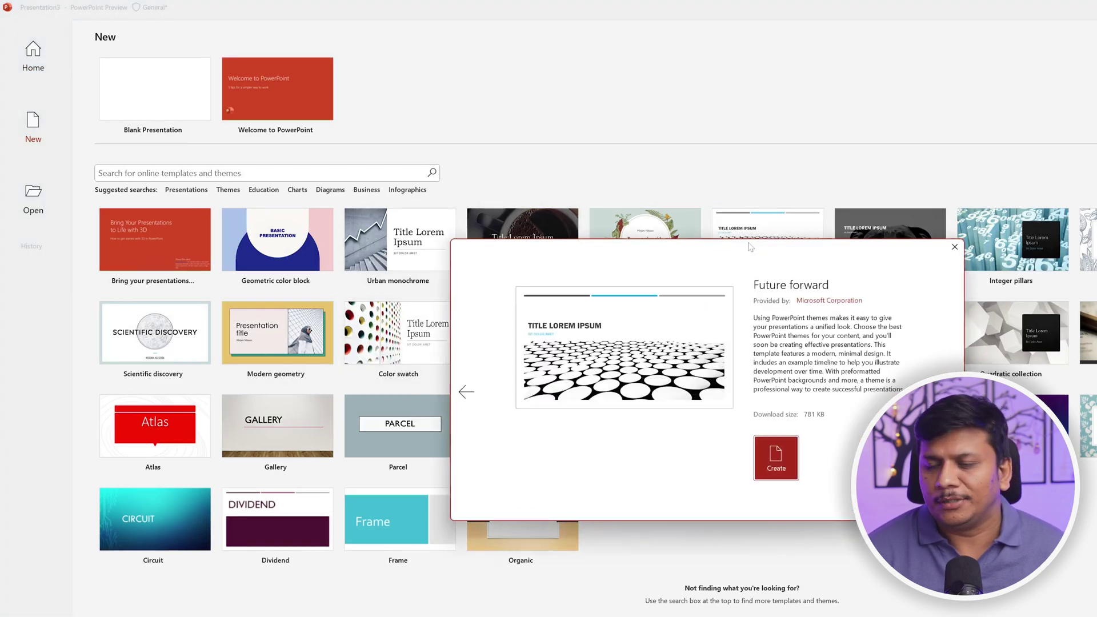
left_click(771, 460)
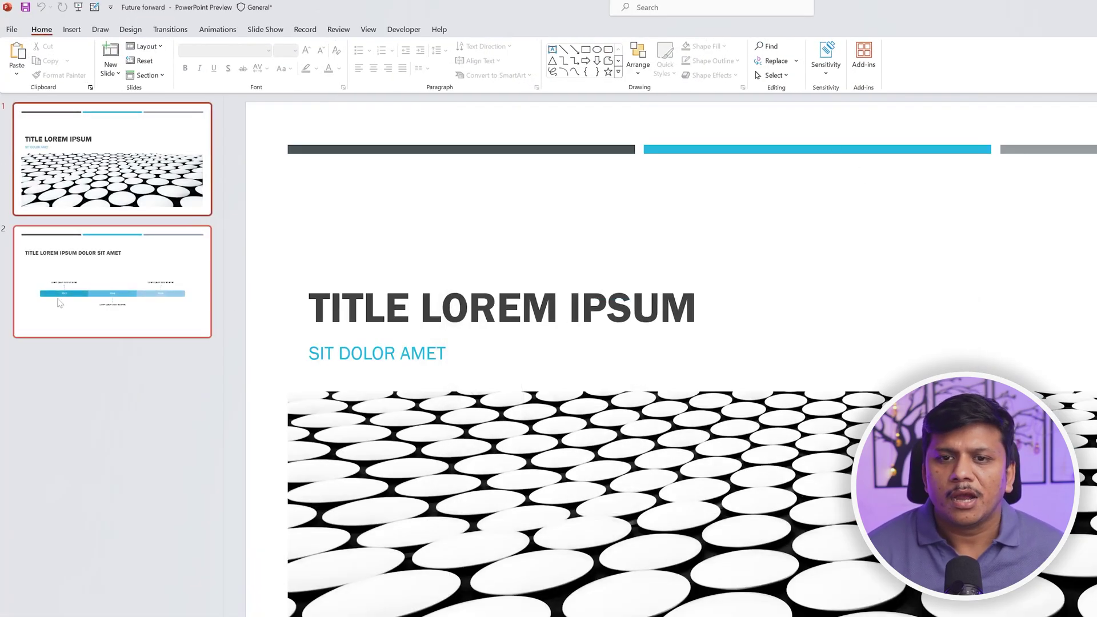
Create the Welcome to PowerPoint deck and delete its title slide.
left_click(15, 29)
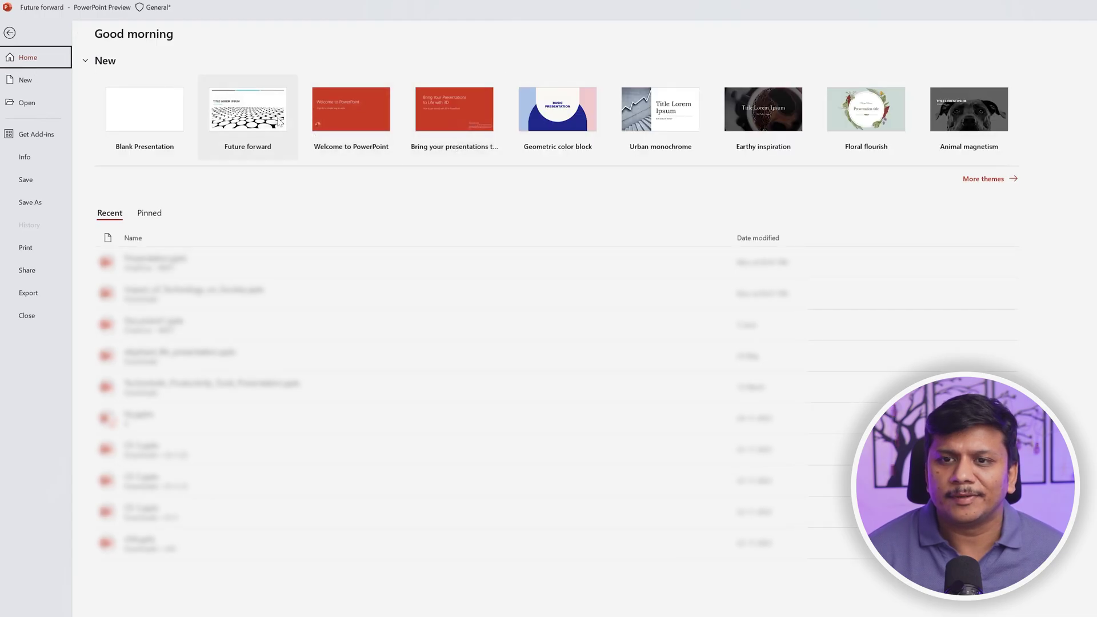
left_click(353, 117)
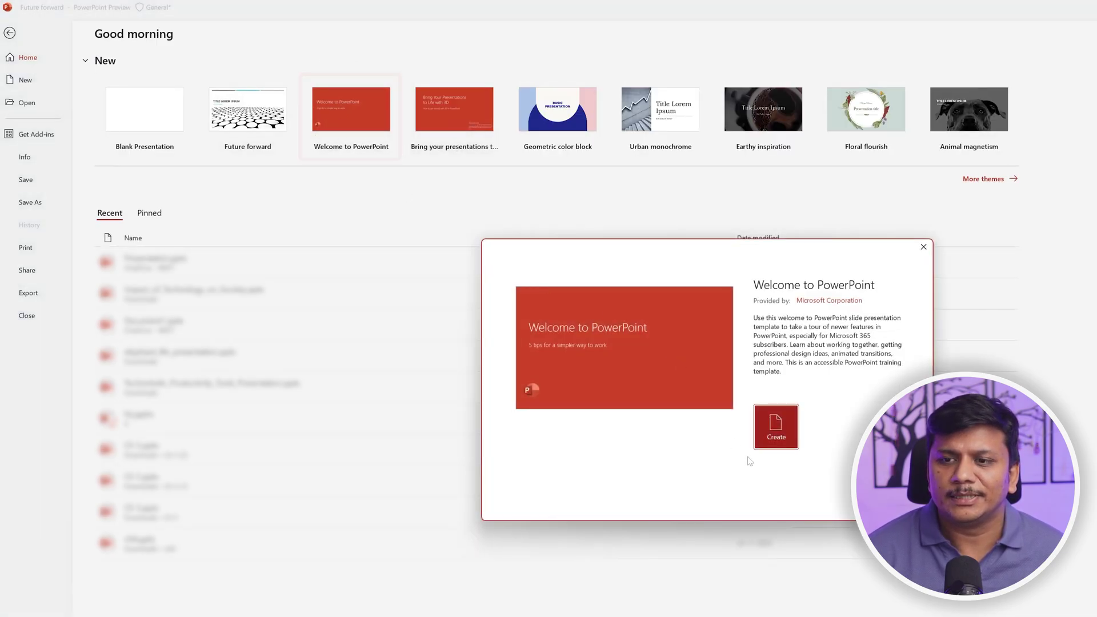
left_click(776, 426)
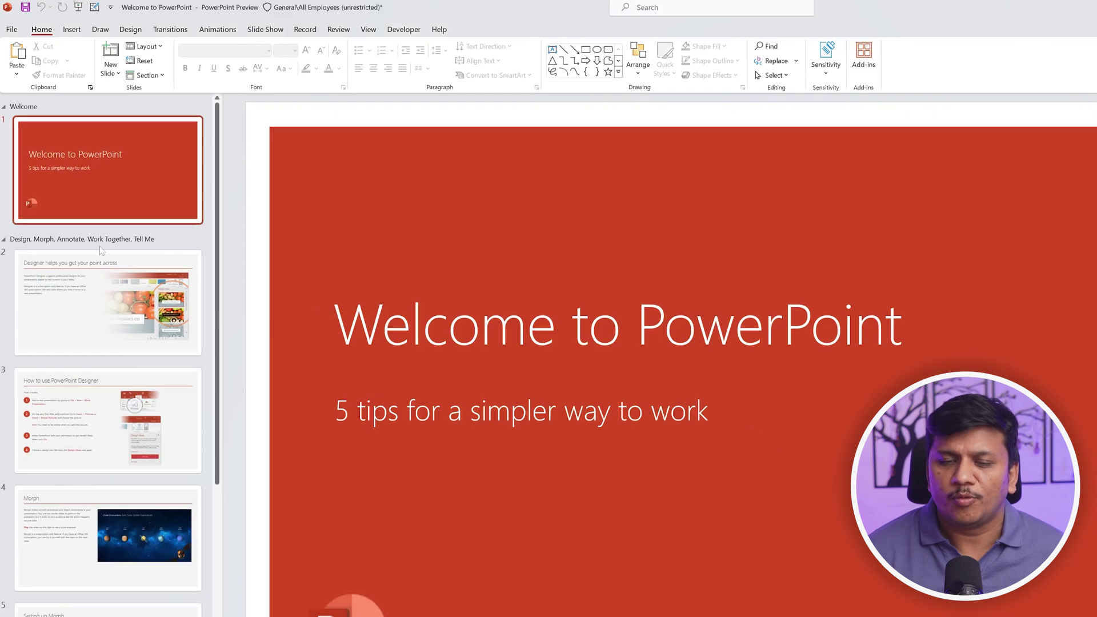
scroll(101, 251, "down", 3)
scroll(101, 251, "down", 4)
scroll(77, 326, "up", 5)
scroll(64, 354, "up", 2)
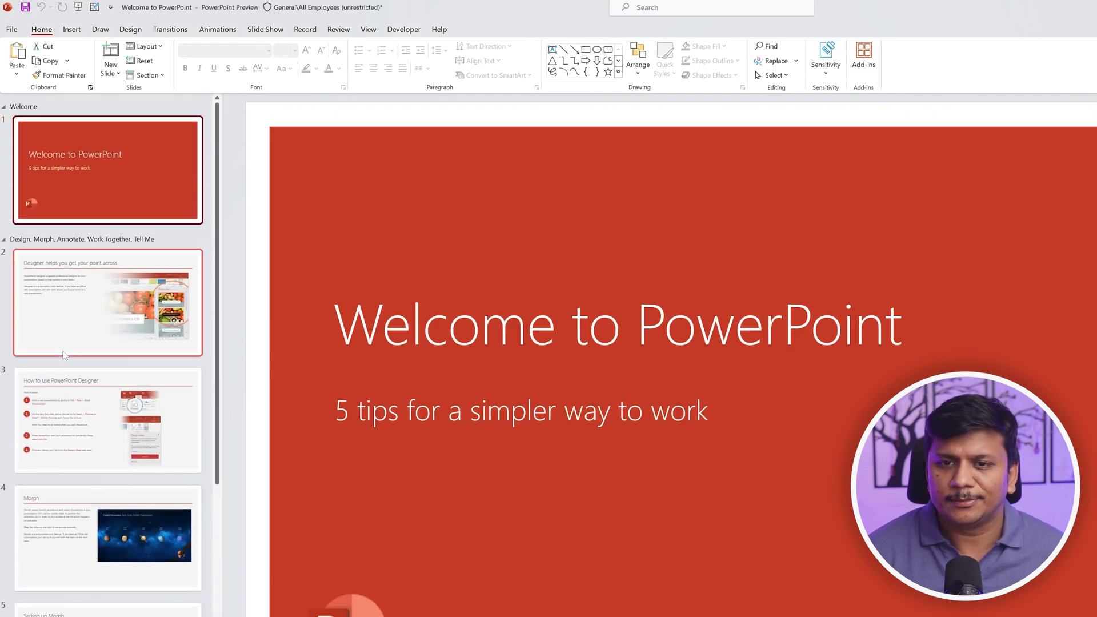
right_click(105, 171)
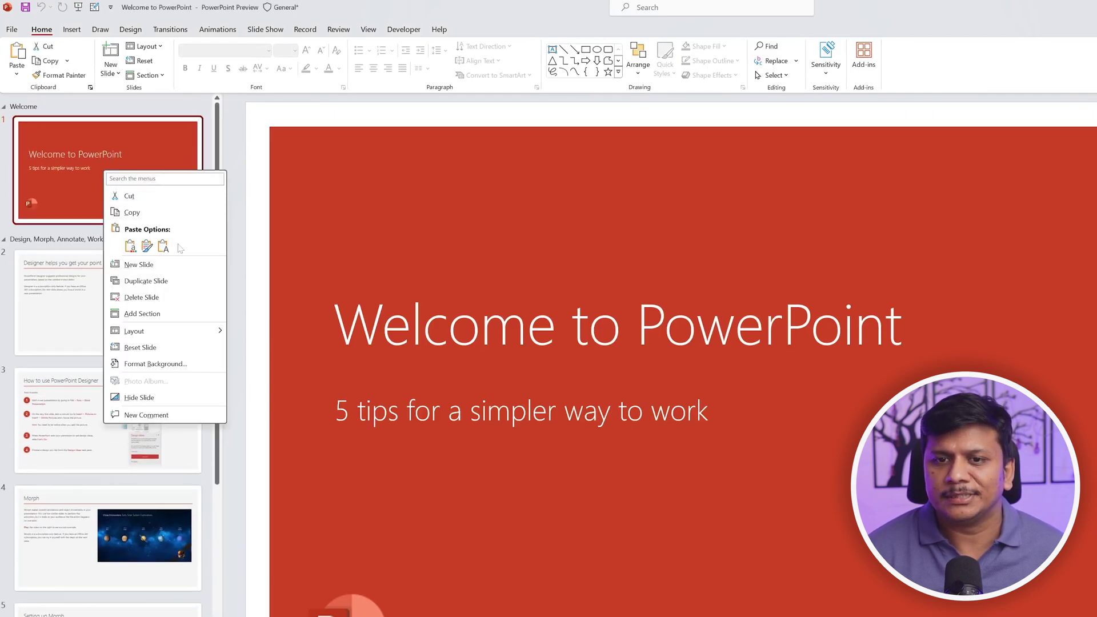
left_click(141, 296)
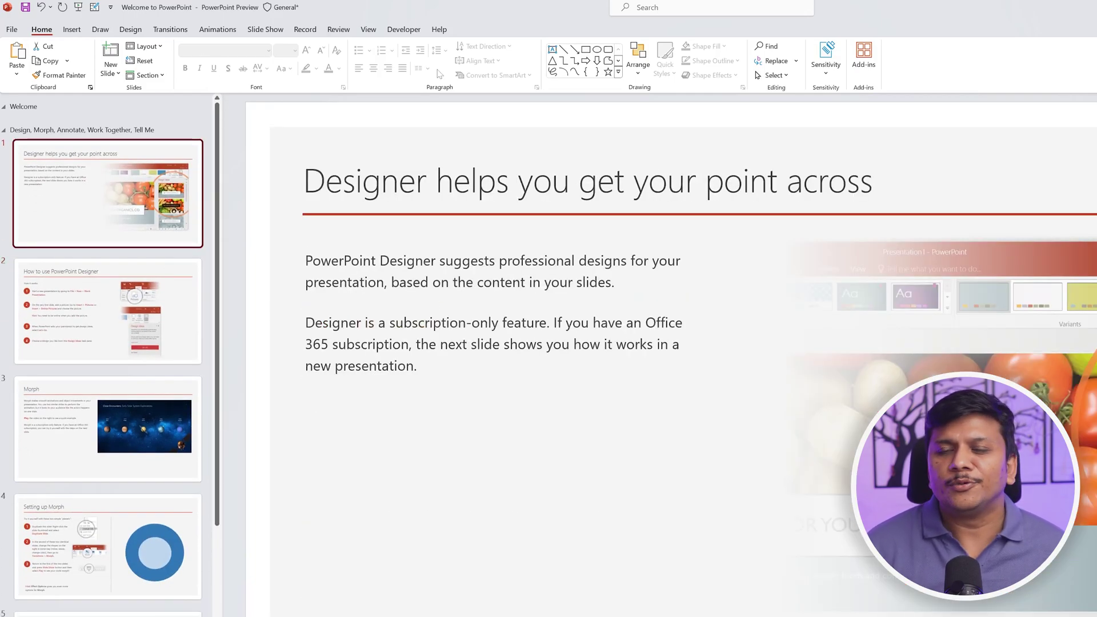
Open slide show recording from the beginning using Slide Show > Record.
left_click(263, 31)
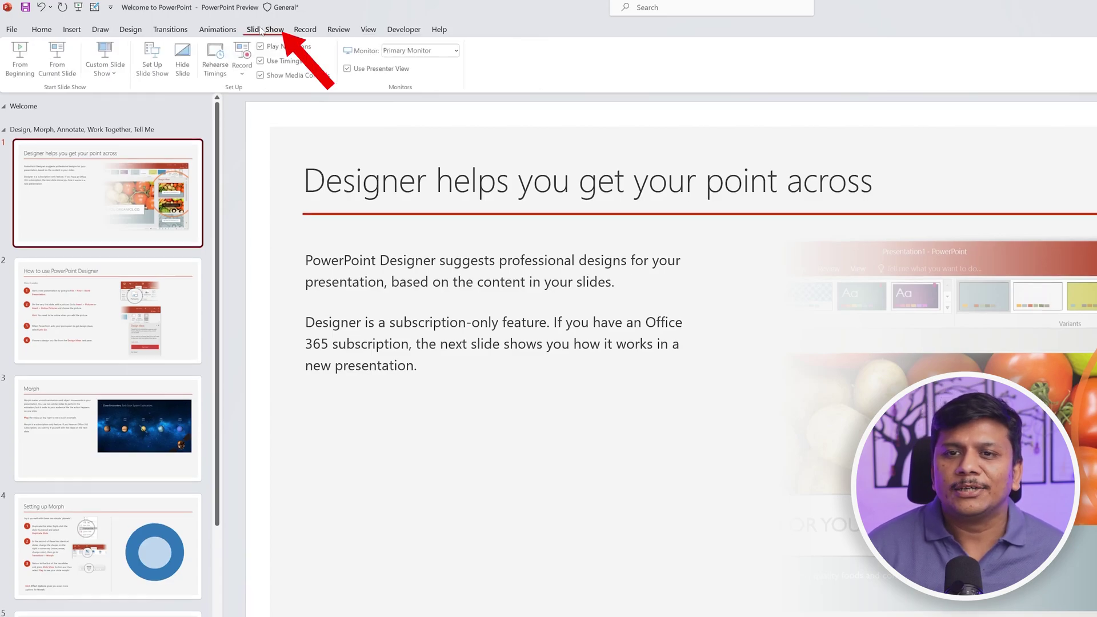
left_click(243, 72)
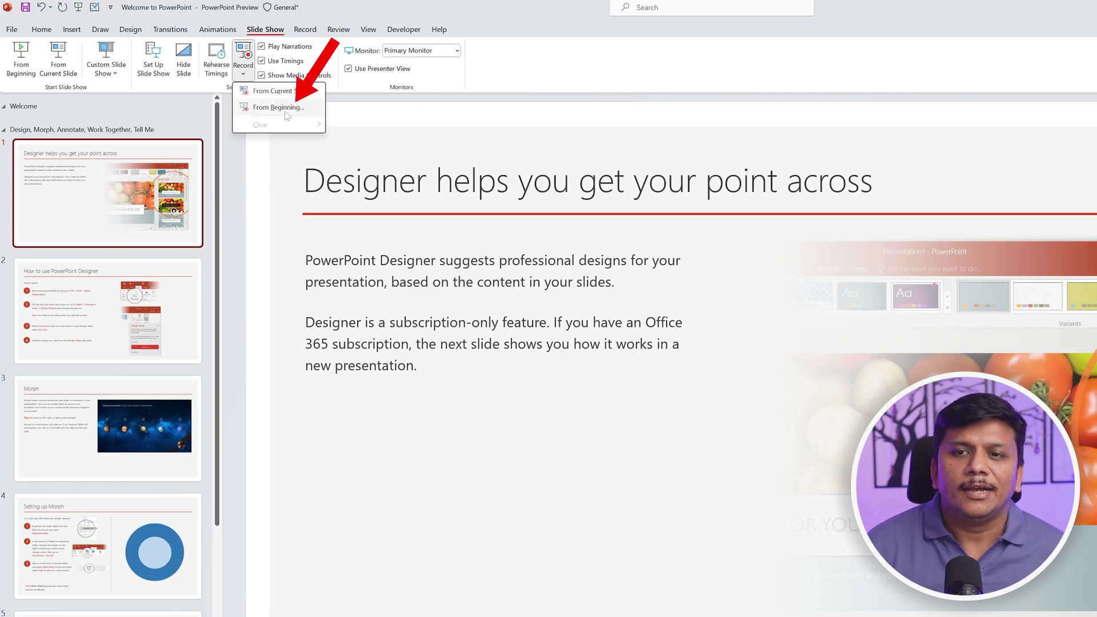
left_click(286, 112)
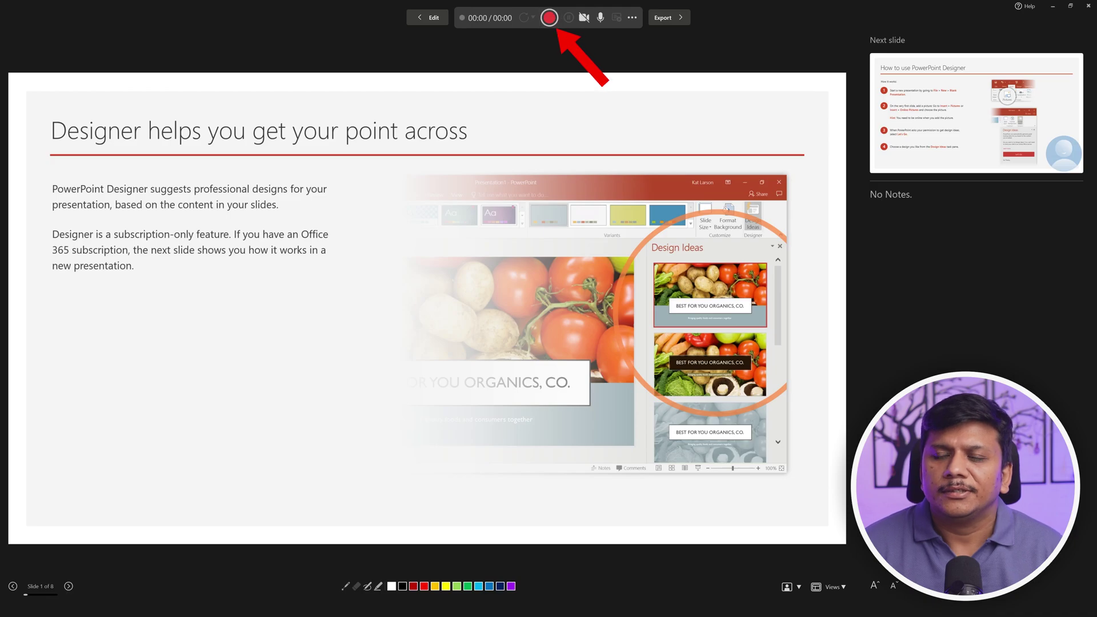
Start recording and draw red pen marks: a loop and two underlines.
left_click(553, 22)
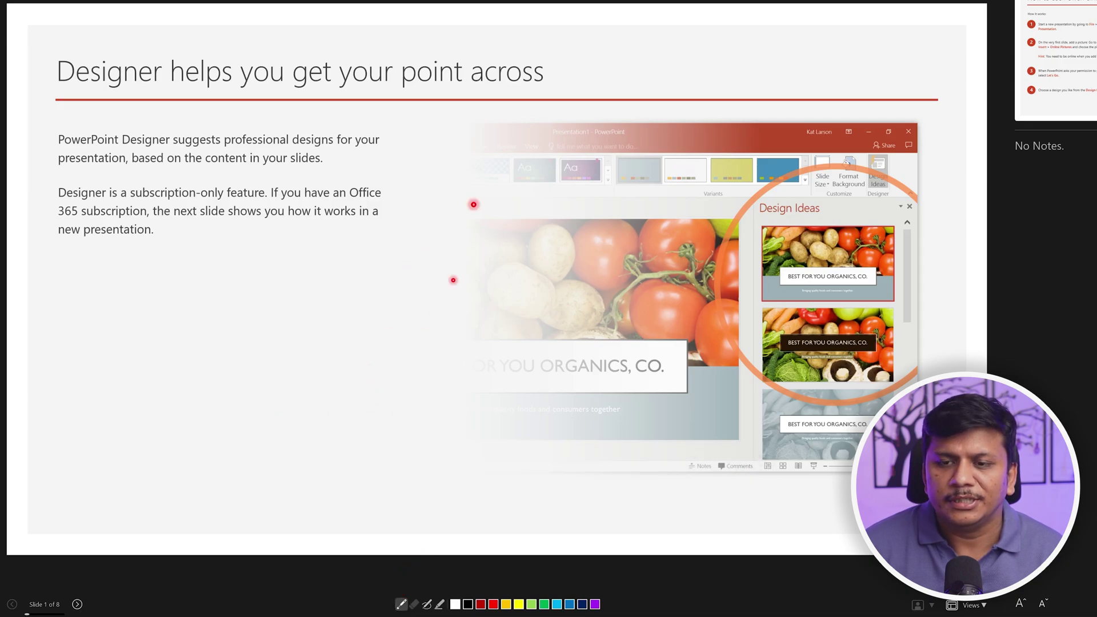
left_click(427, 604)
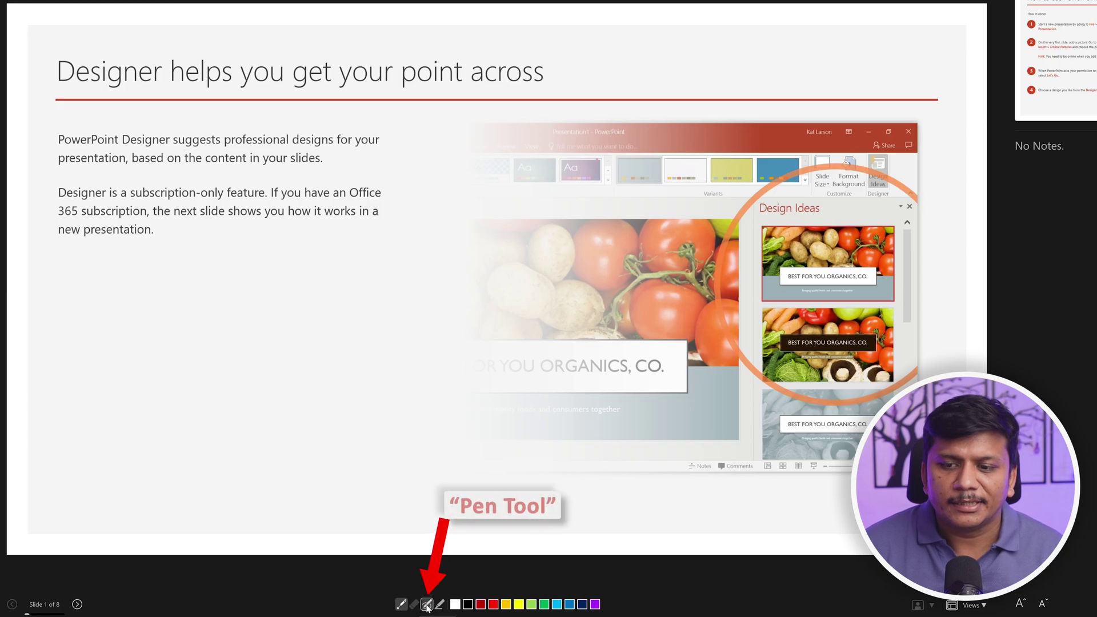
left_click_drag(263, 344, 317, 351)
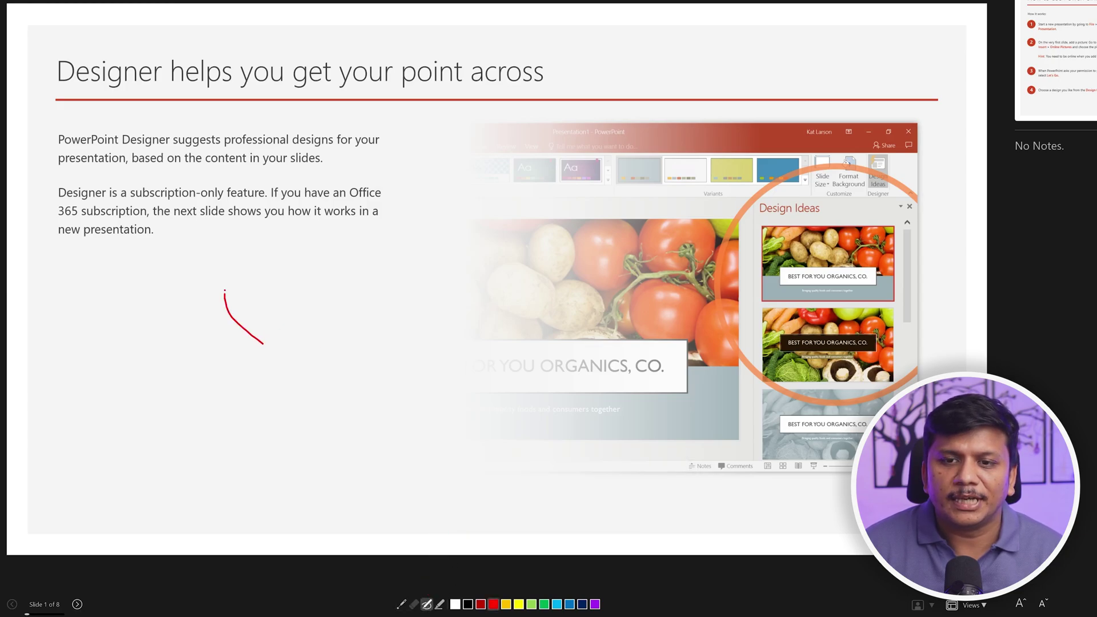
left_click_drag(173, 217, 371, 225)
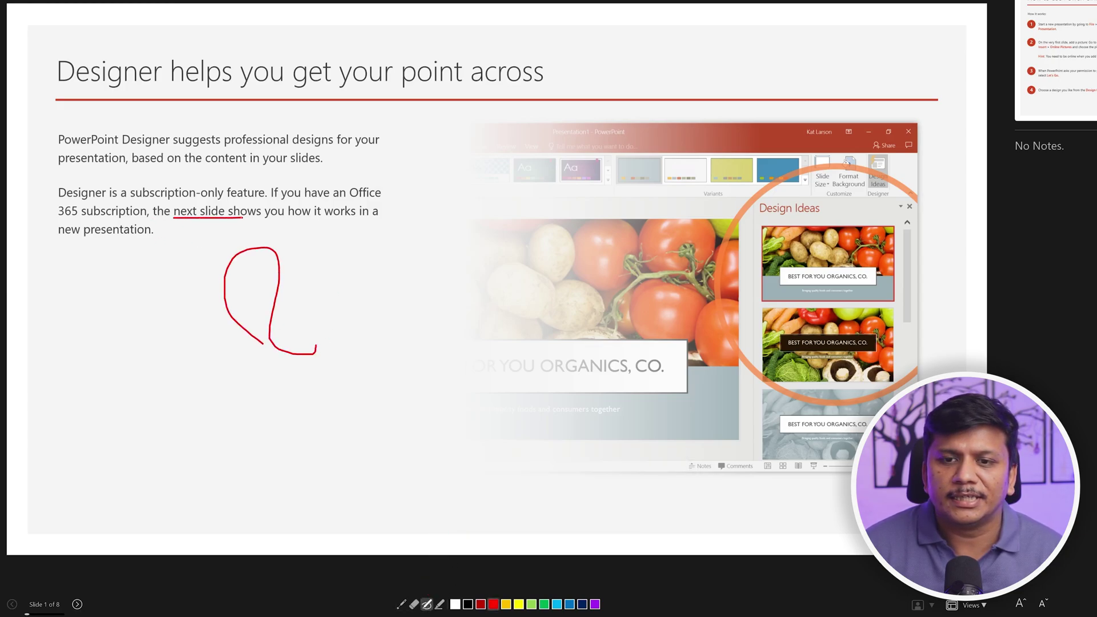
left_click_drag(85, 244, 256, 235)
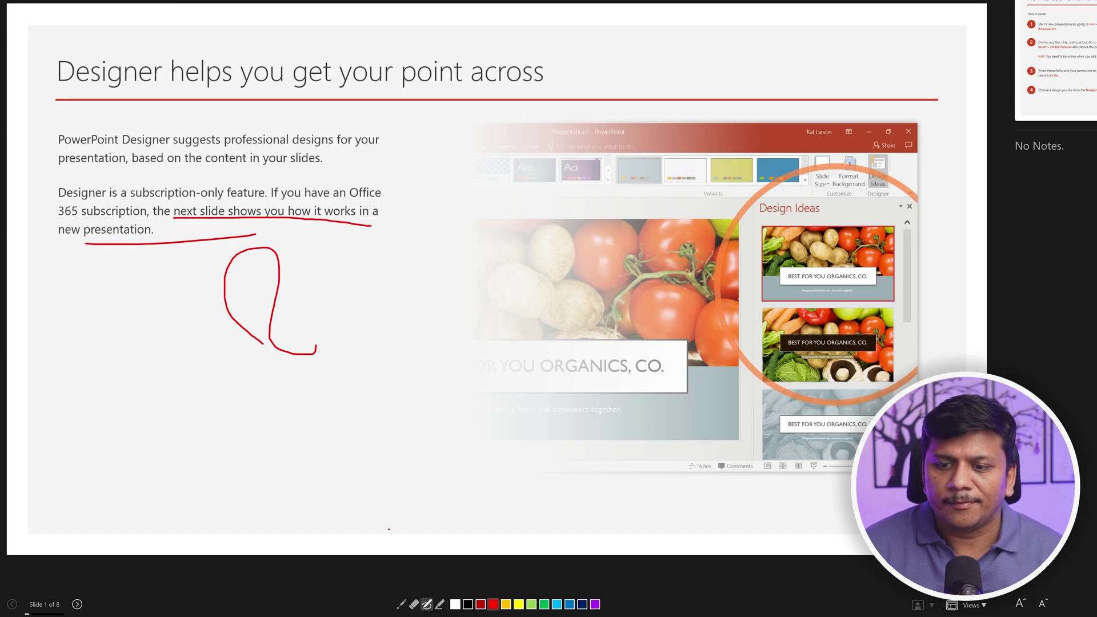
Highlight 'next slide shows you how it works in' and 'feature. If you have an Office' in yellow.
left_click(438, 604)
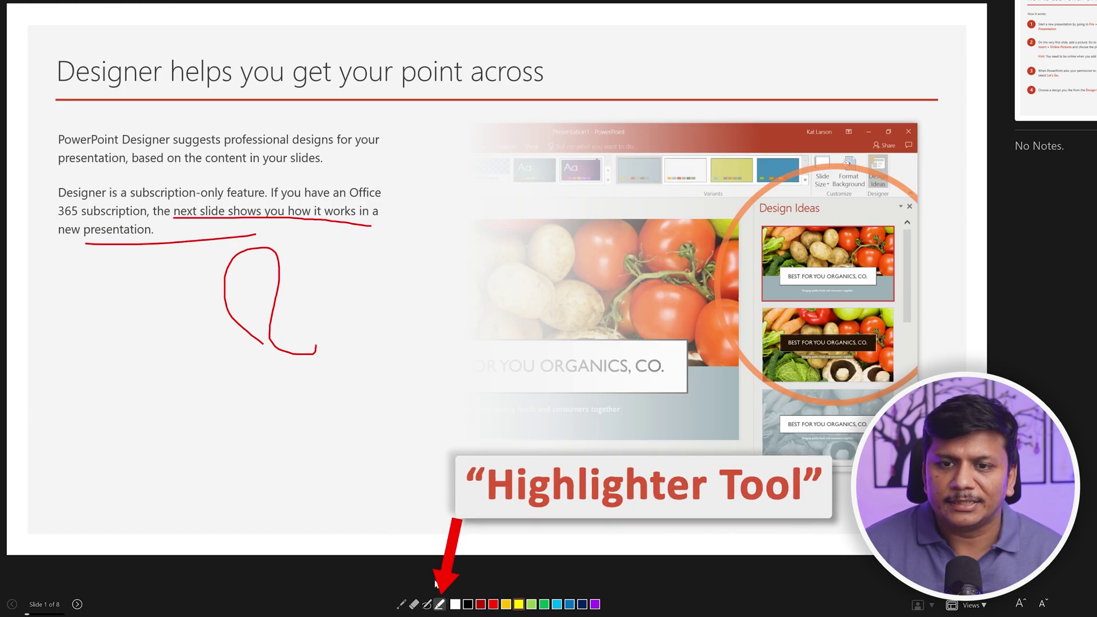
left_click_drag(183, 211, 385, 216)
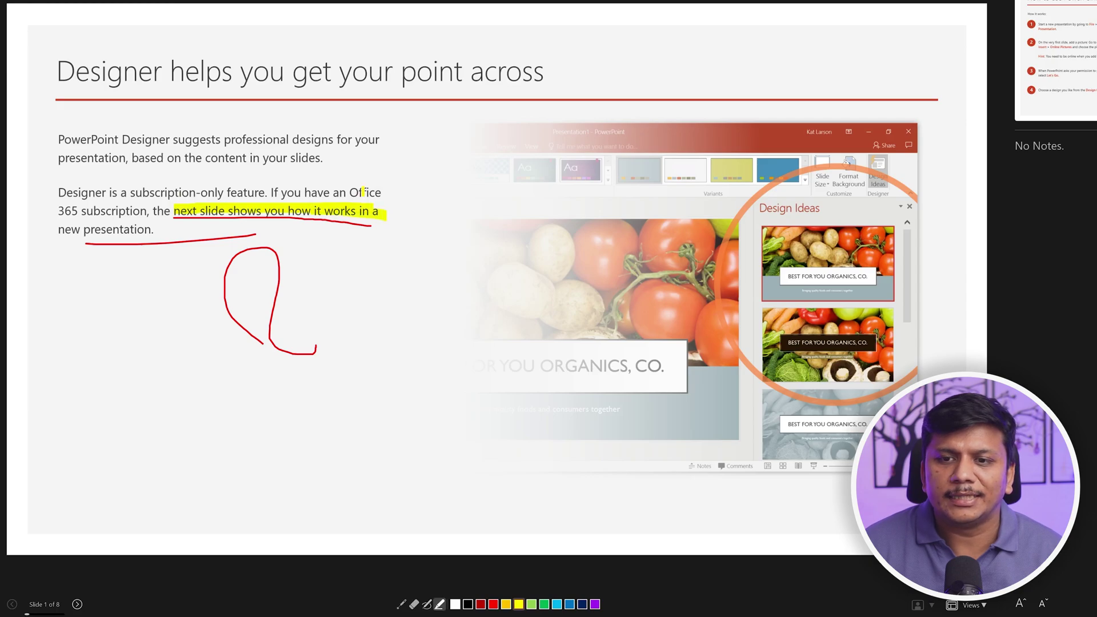
left_click_drag(382, 192, 228, 192)
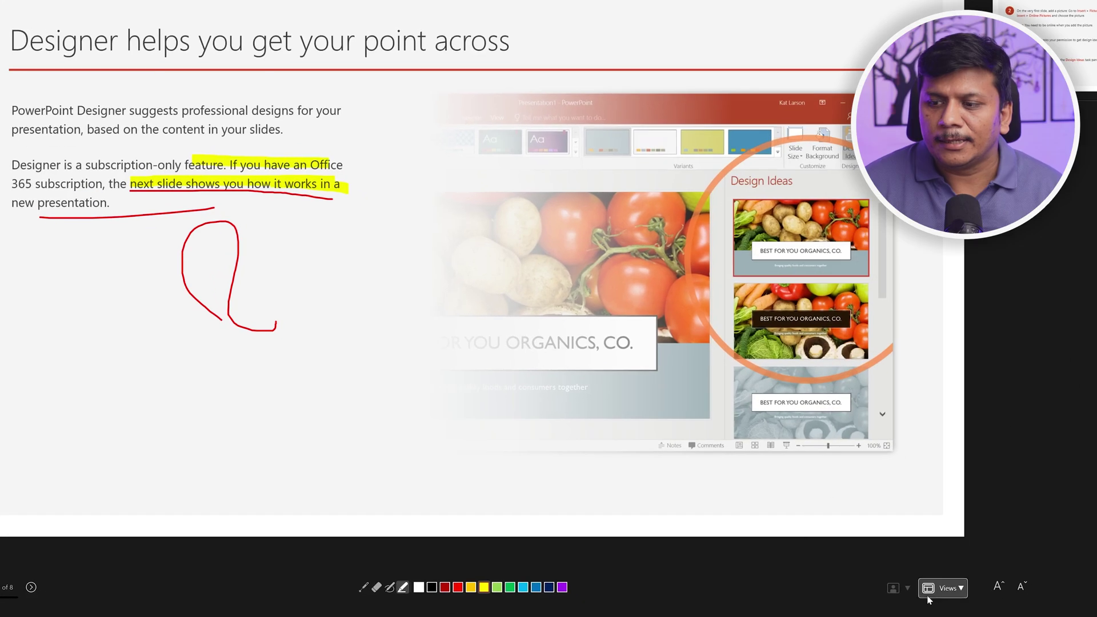
Switch the recording layout to Slide View.
left_click(948, 588)
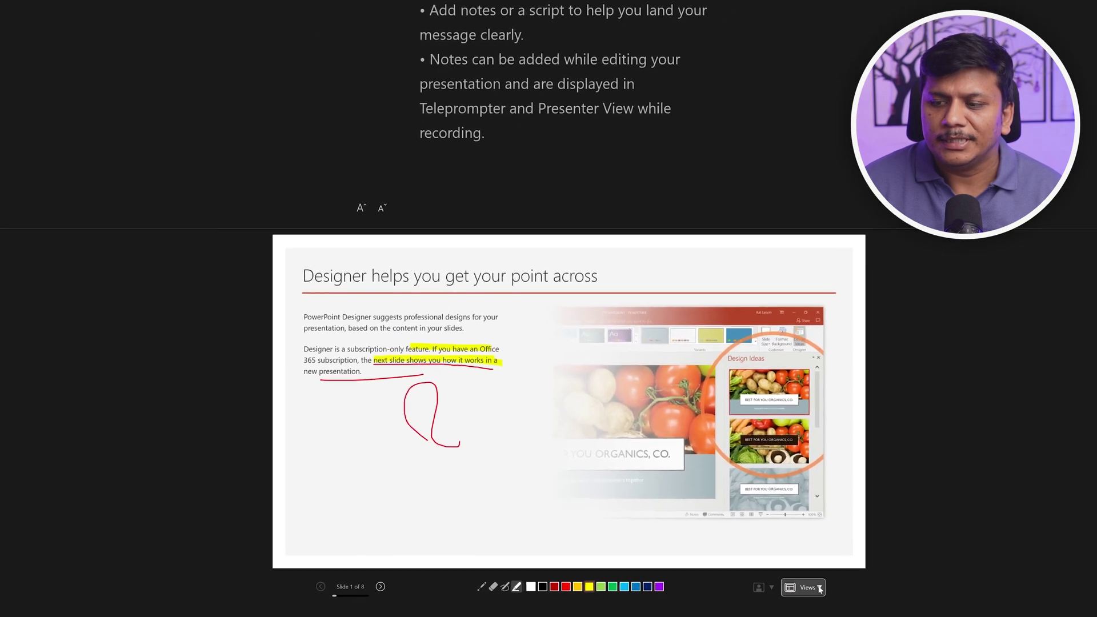
left_click(818, 588)
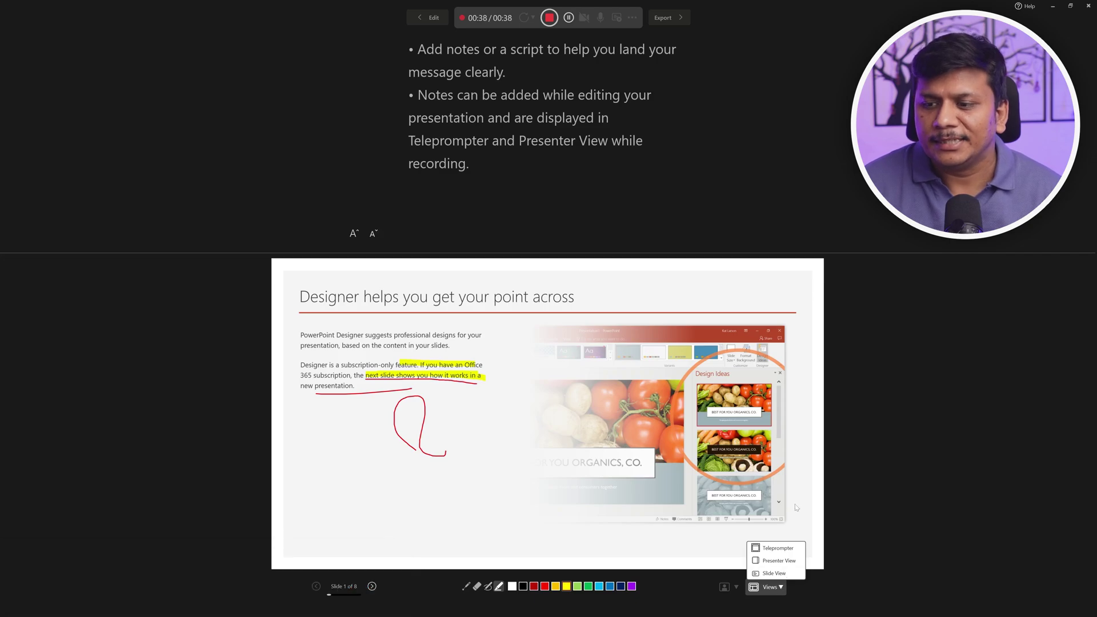
left_click(801, 573)
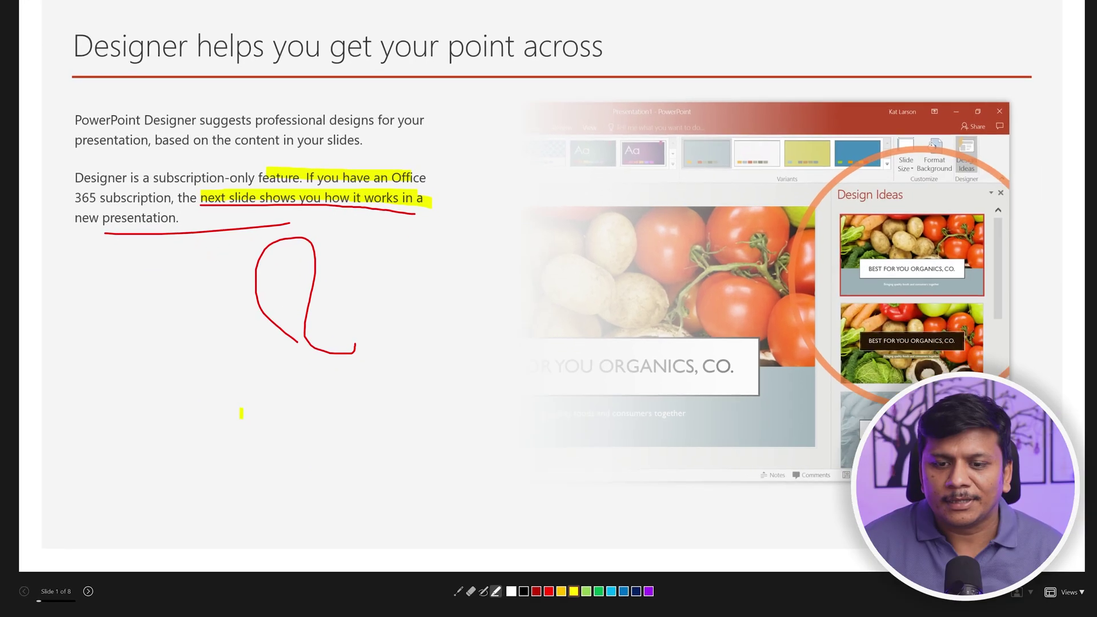
Advance to the Morph slide, restore the window, and highlight the Morph explanation sentence.
left_click(89, 591)
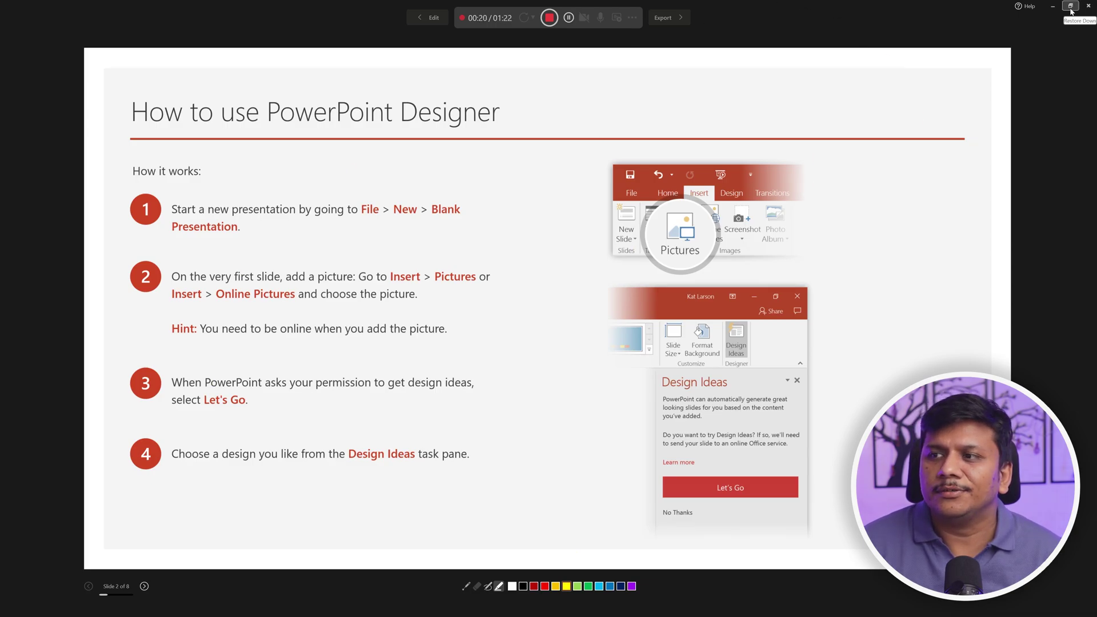
left_click(1070, 8)
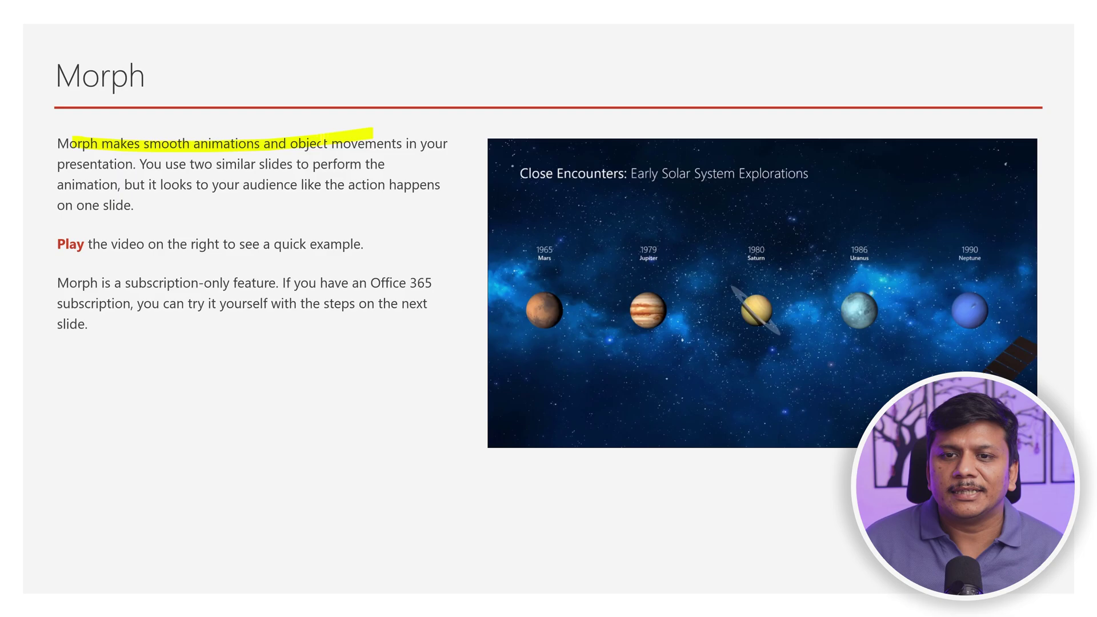
left_click_drag(129, 161, 329, 163)
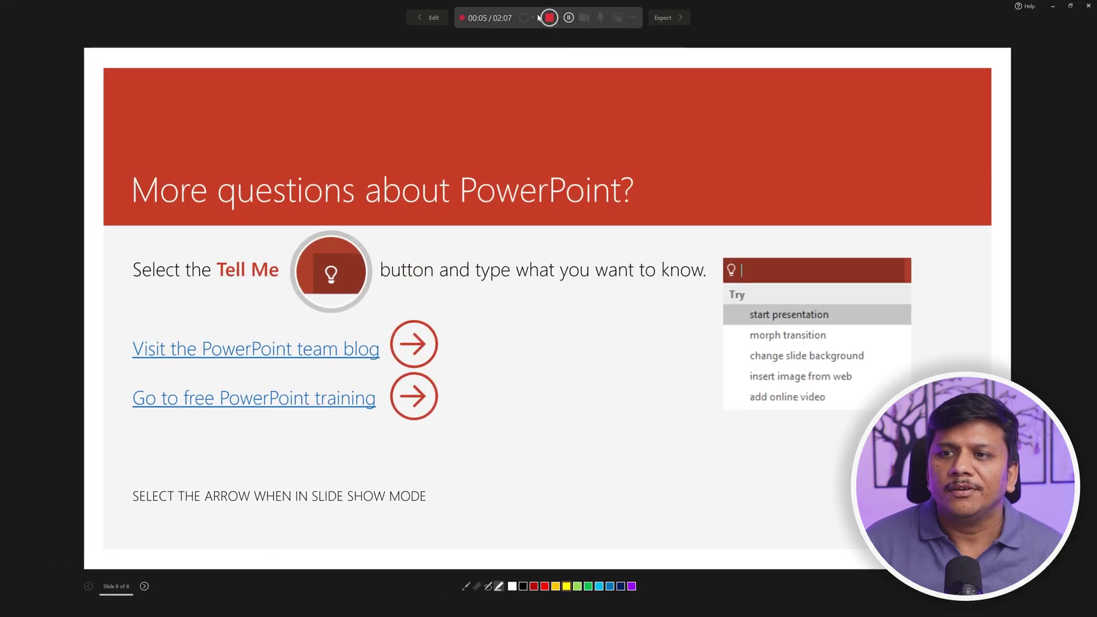
Stop and replay the recording, then export it as a Full HD (1080p) video.
left_click(550, 17)
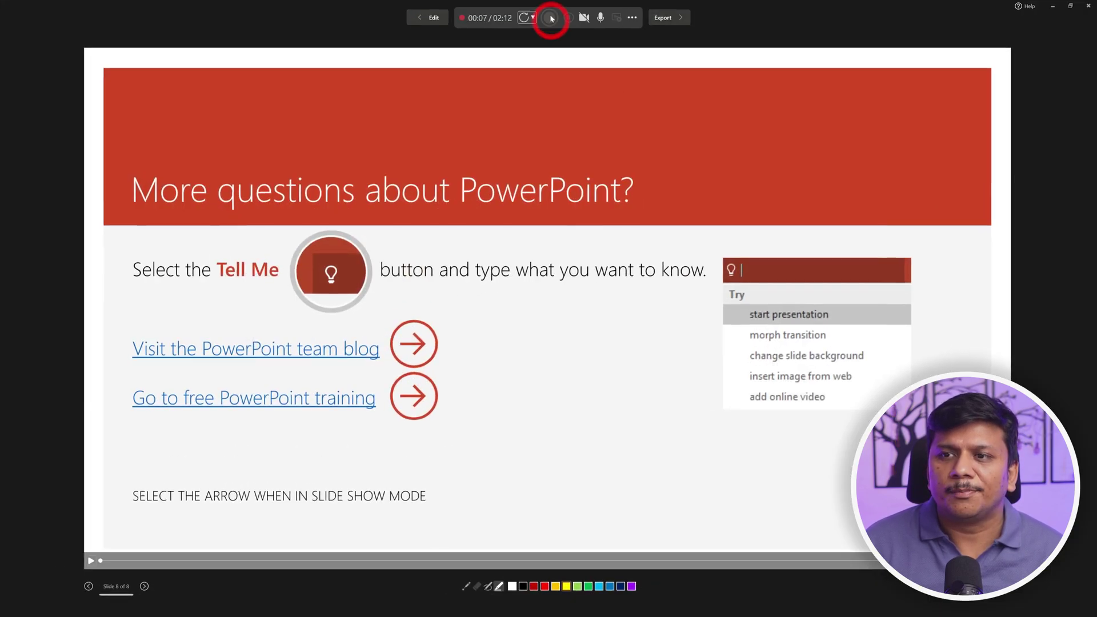
left_click(91, 560)
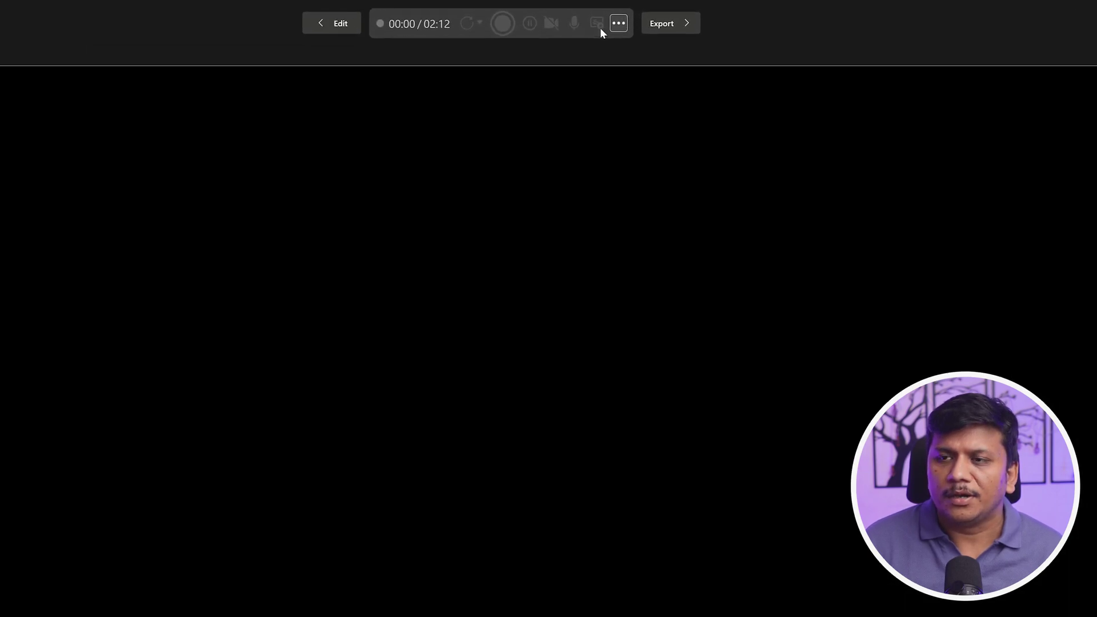
left_click(661, 25)
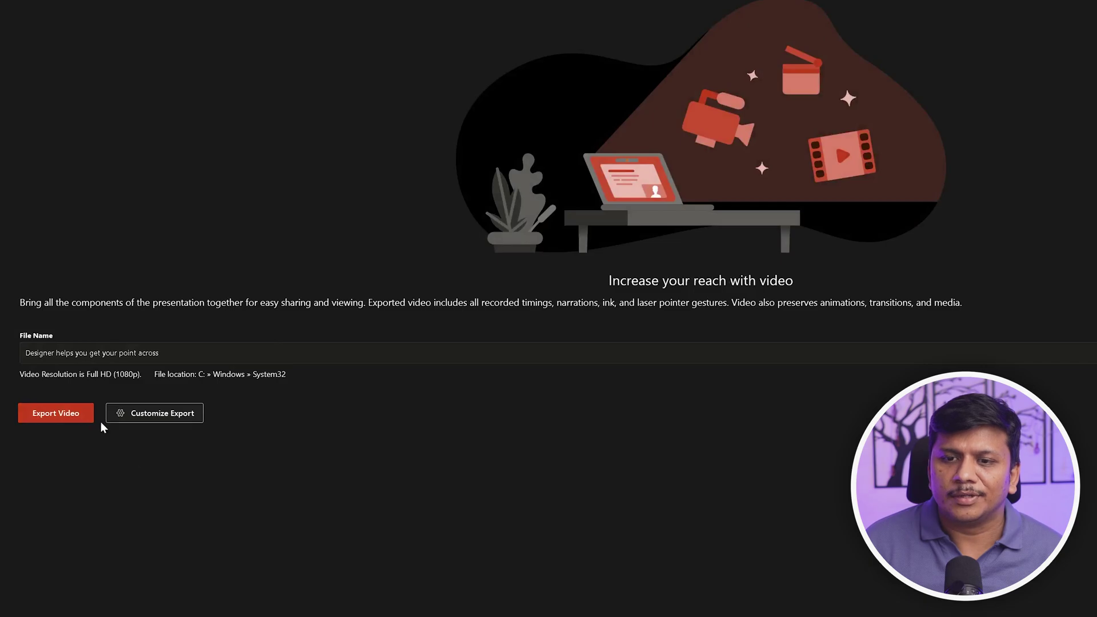
left_click(151, 413)
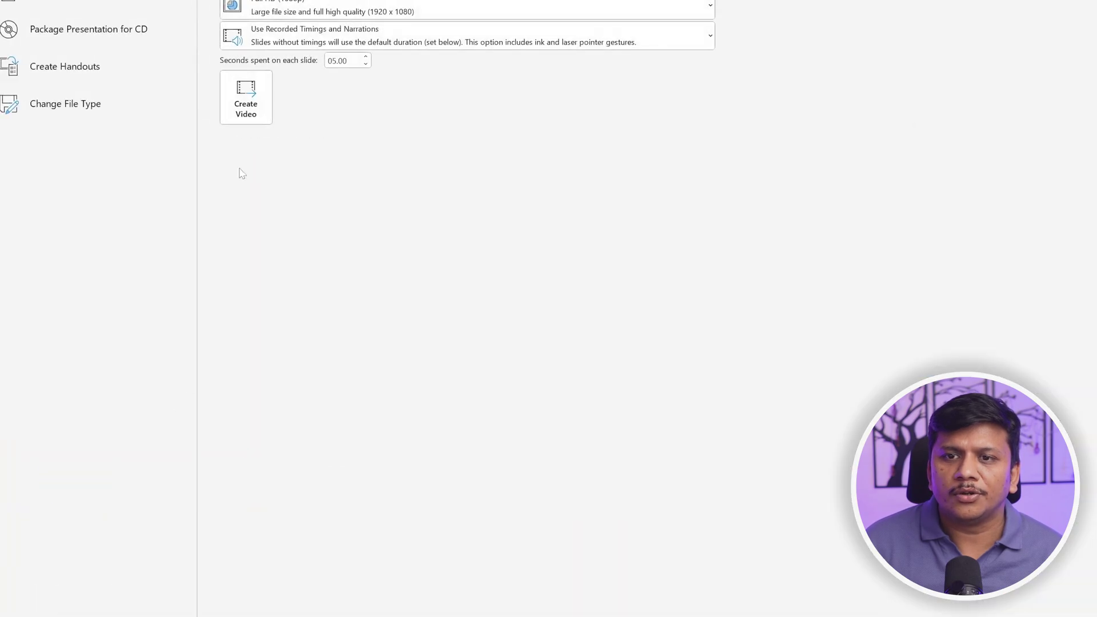
left_click(468, 176)
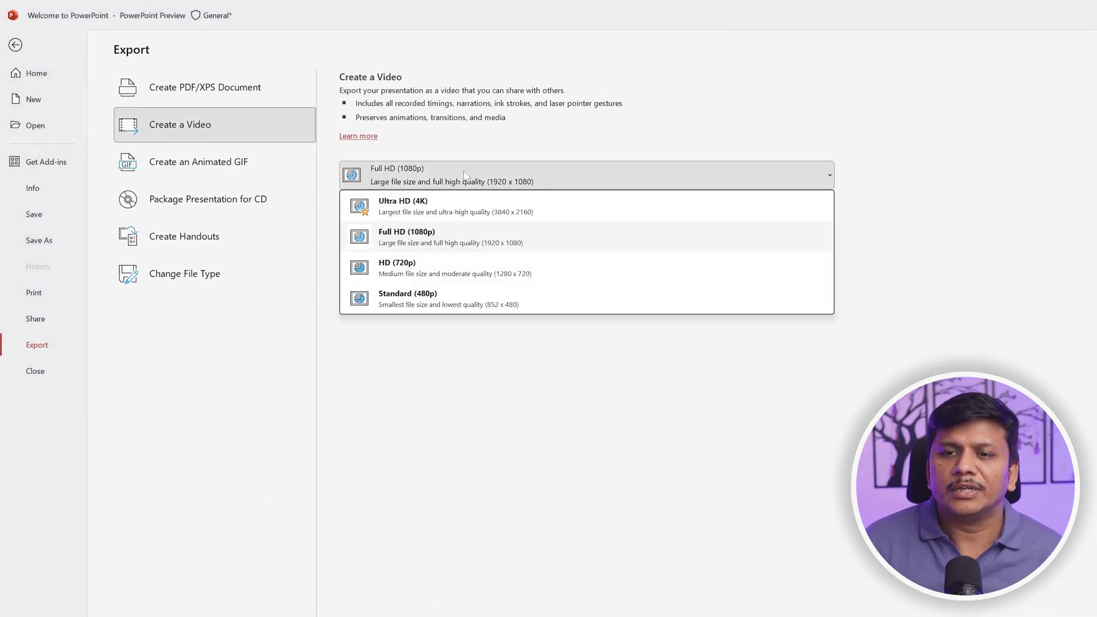
left_click(453, 237)
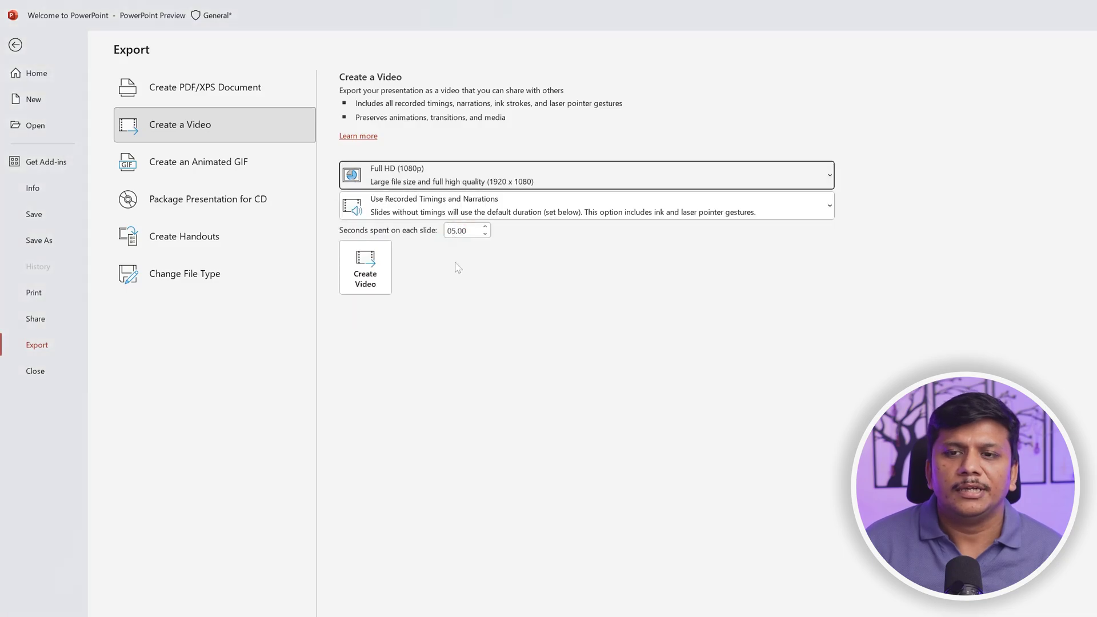
left_click(377, 274)
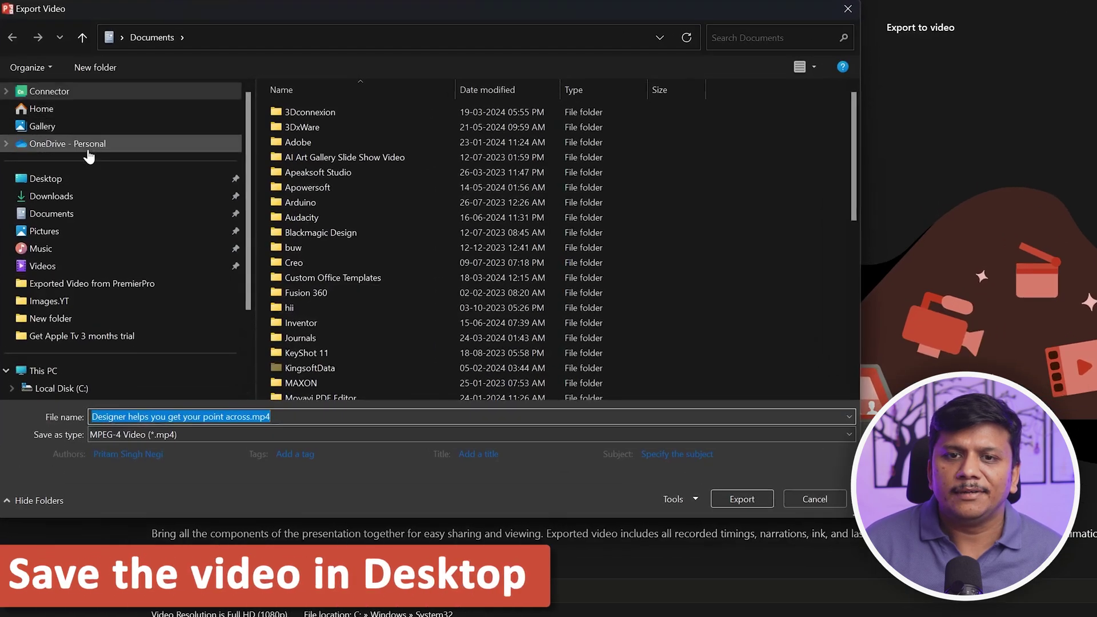
Save the exported MP4 video to the Desktop.
left_click(80, 181)
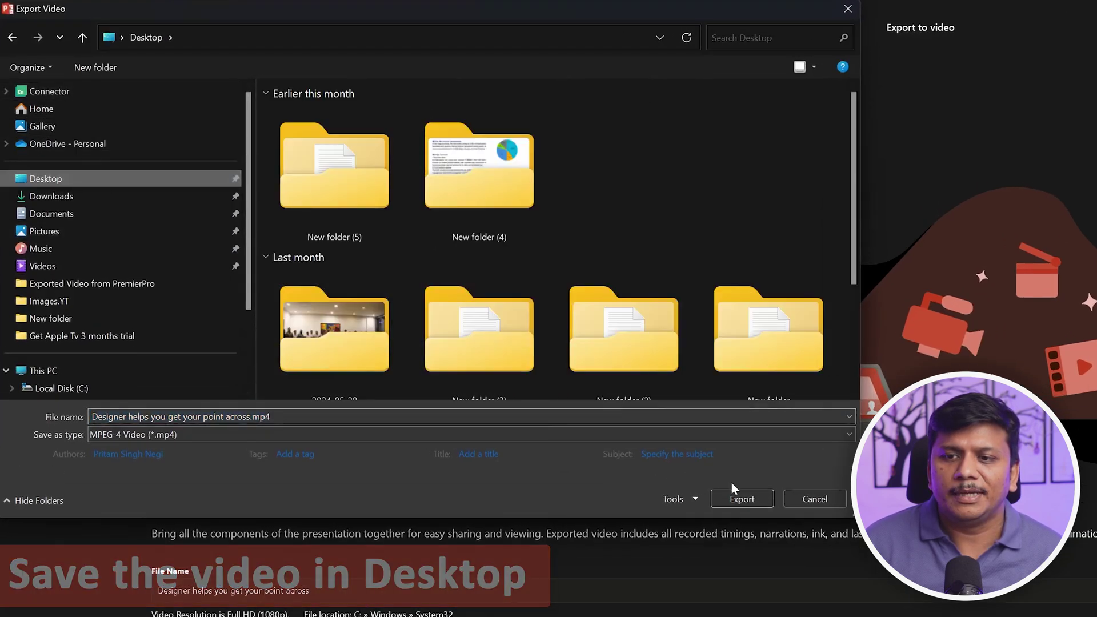
left_click(742, 499)
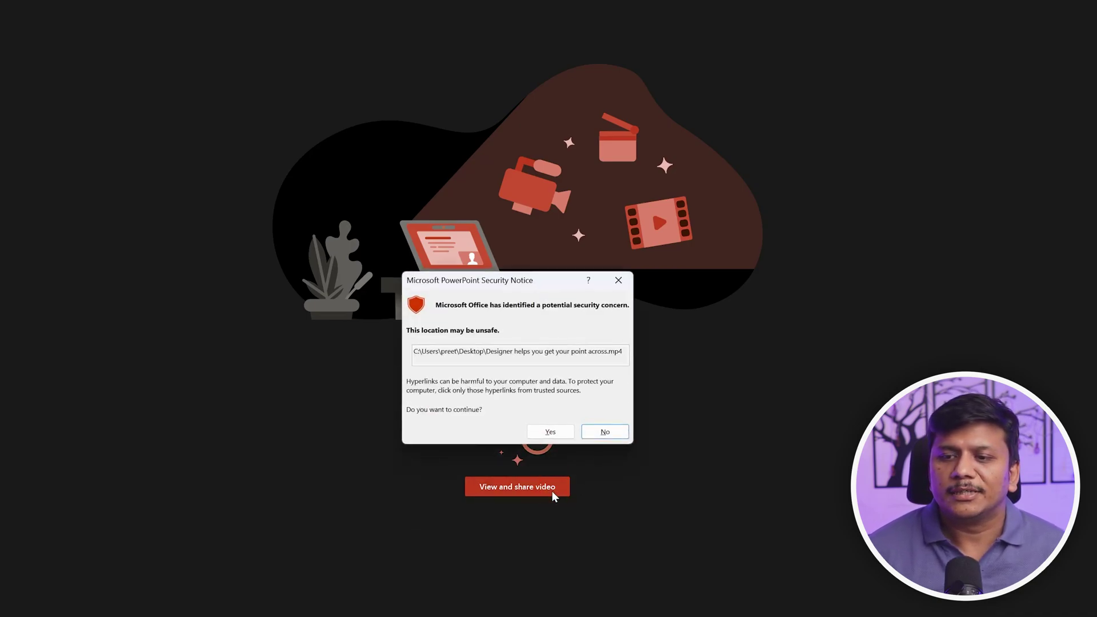
Open the exported MP4, play it in Media Player, and seek ahead to the highlights.
left_click(562, 434)
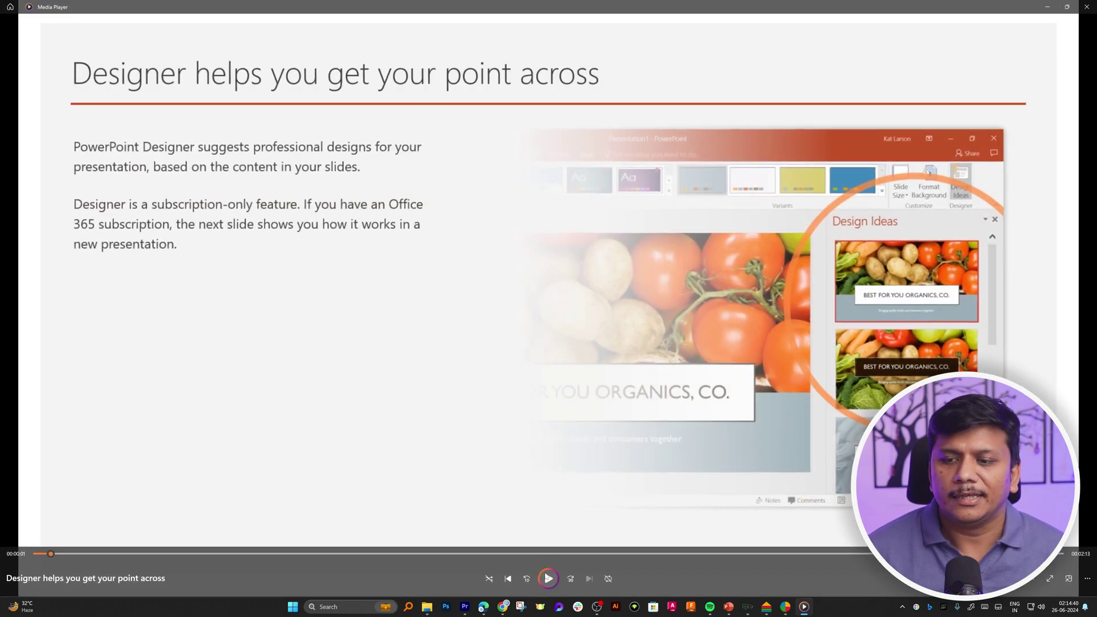
left_click(547, 577)
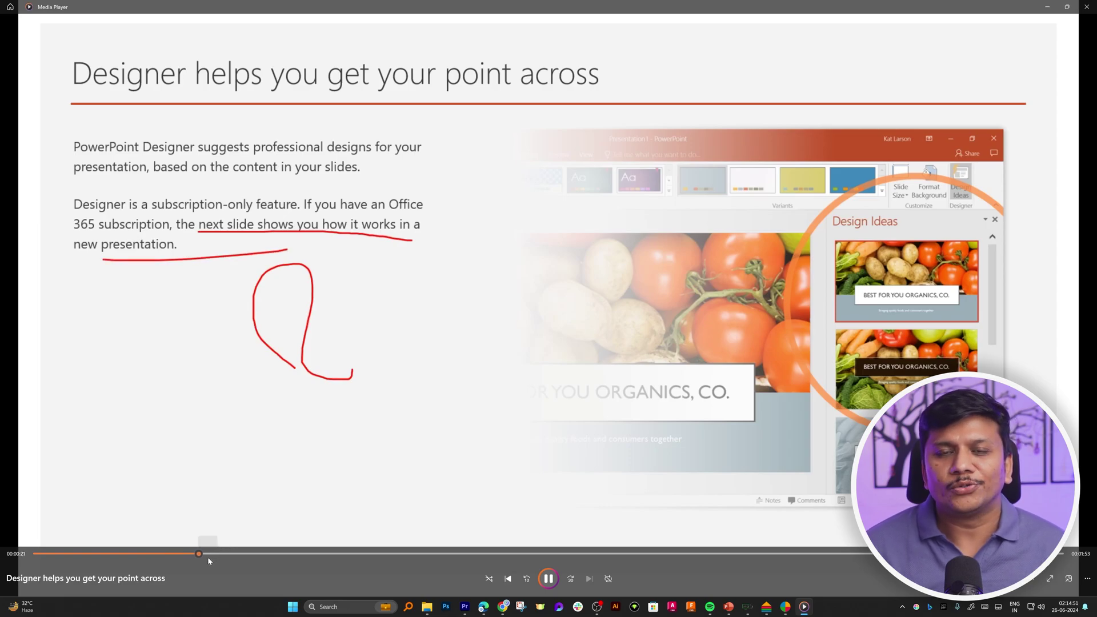
left_click(254, 555)
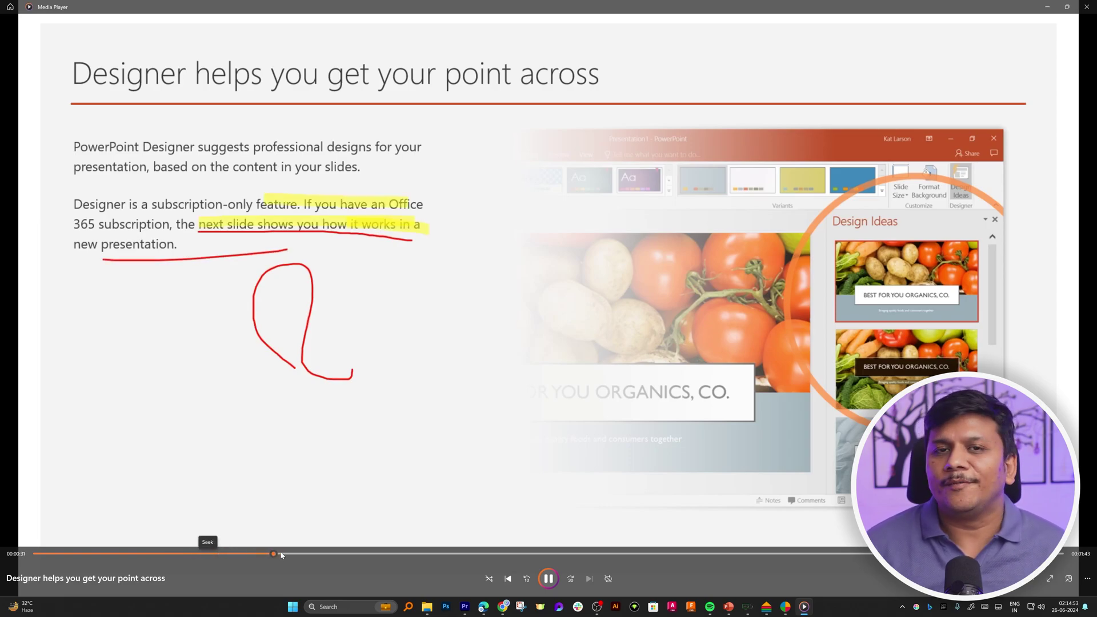